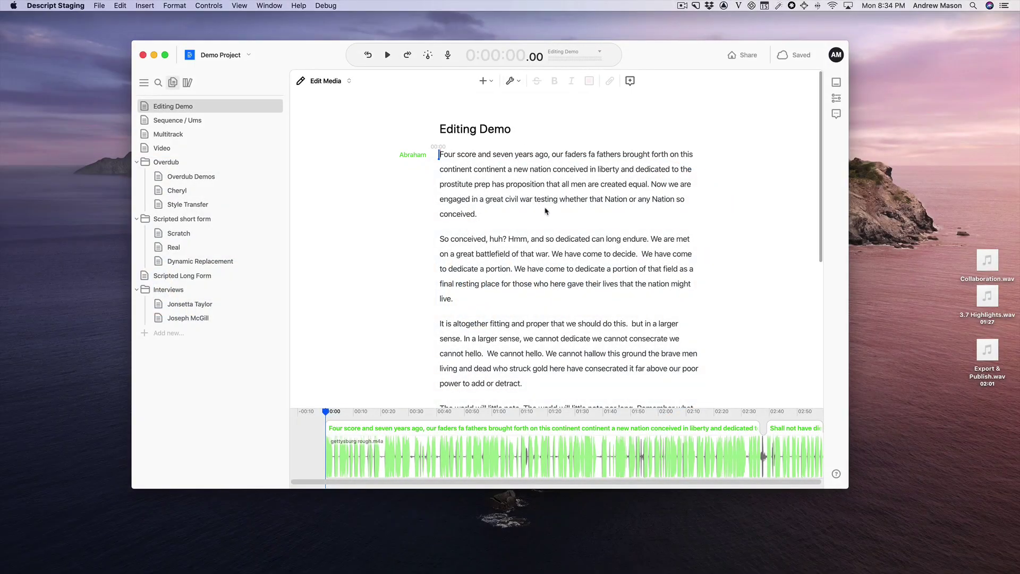
# Use the wrench's Shorten word gaps to cut every gap over 0.50s to 0.25s
pyautogui.click(519, 81)
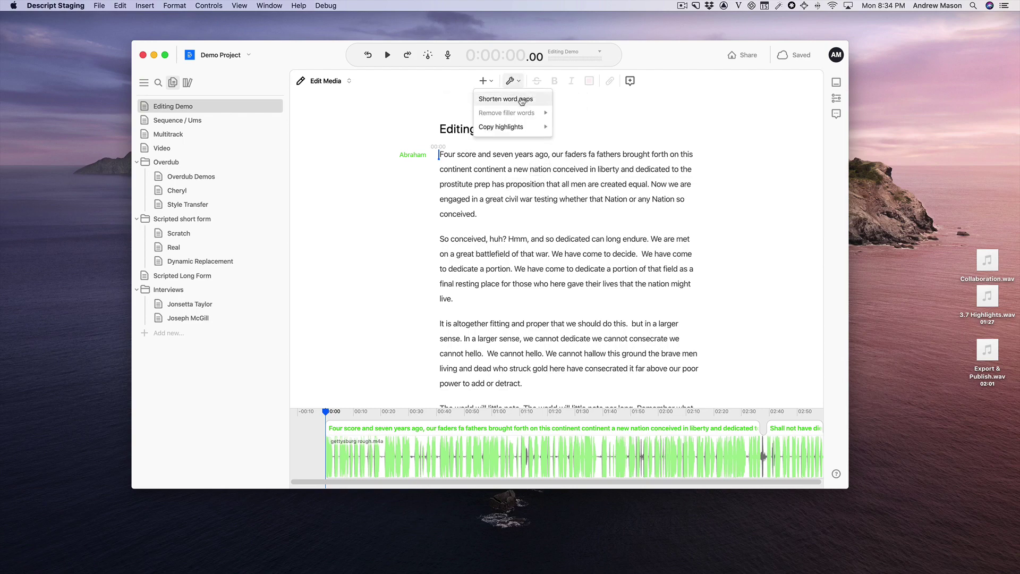
pyautogui.click(523, 100)
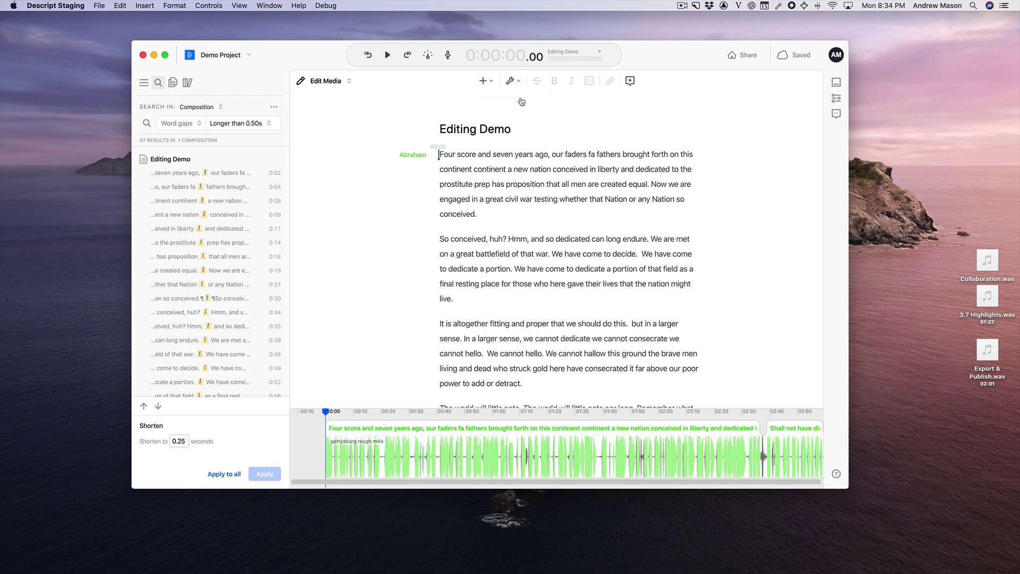
pyautogui.click(272, 124)
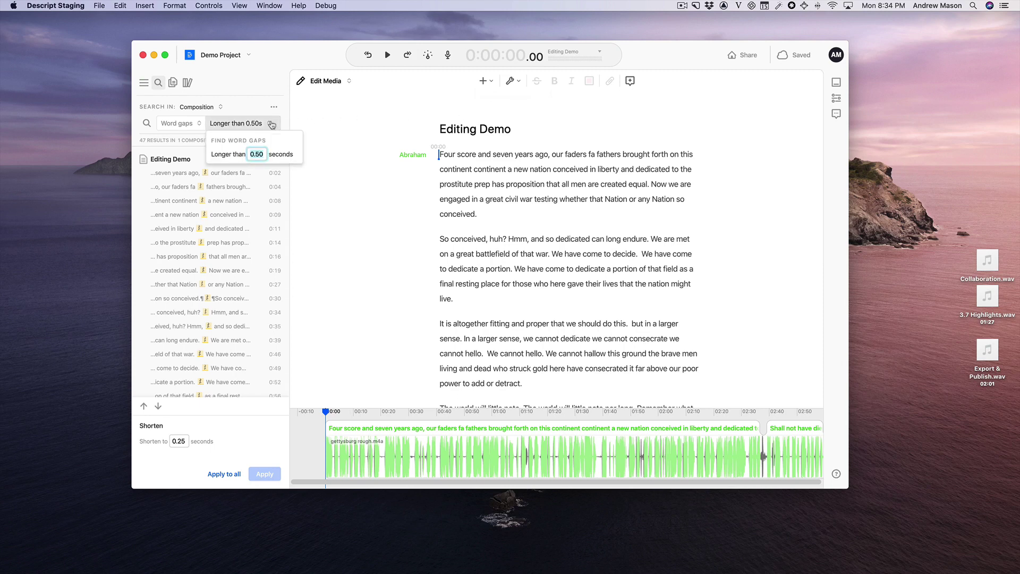
pyautogui.click(293, 285)
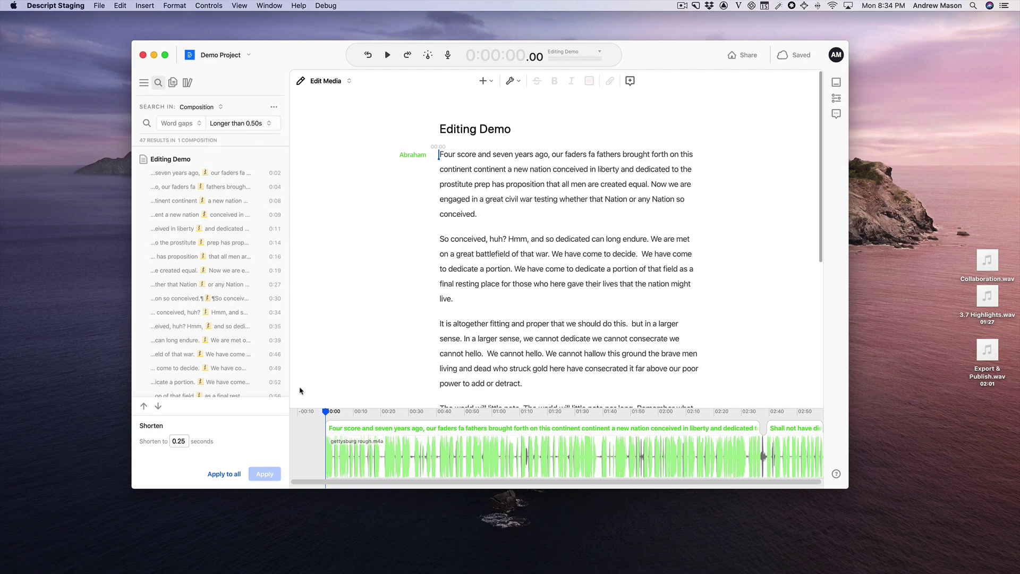
pyautogui.click(223, 473)
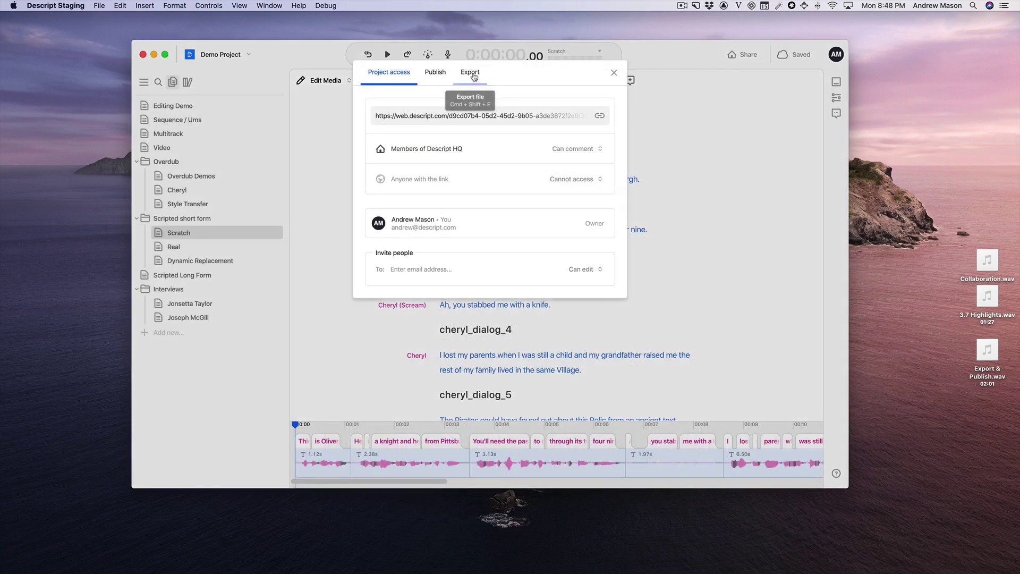
# Start a Share audio export of Scratch, split by Markers as Lossless WAV
pyautogui.click(469, 72)
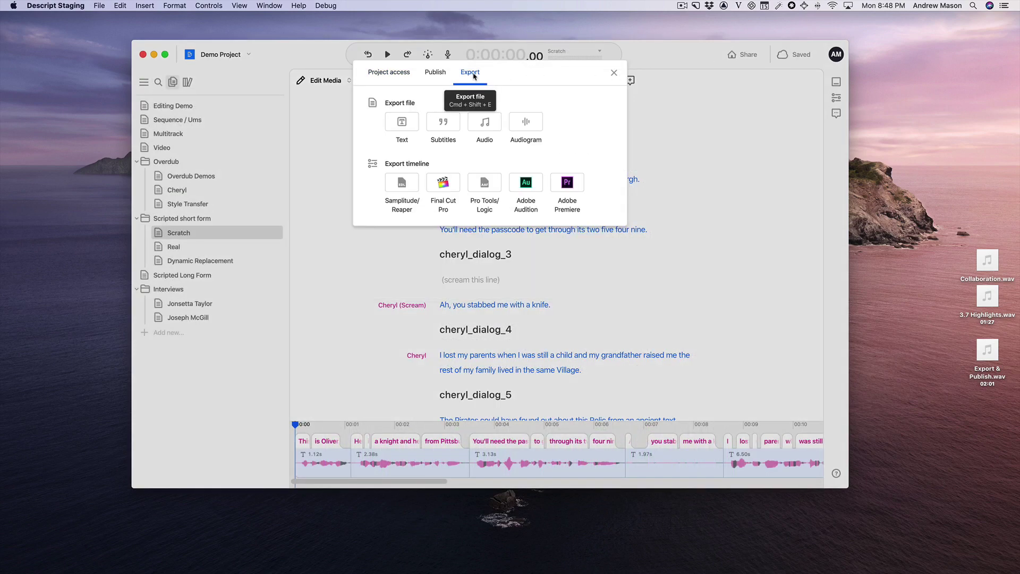
pyautogui.click(484, 124)
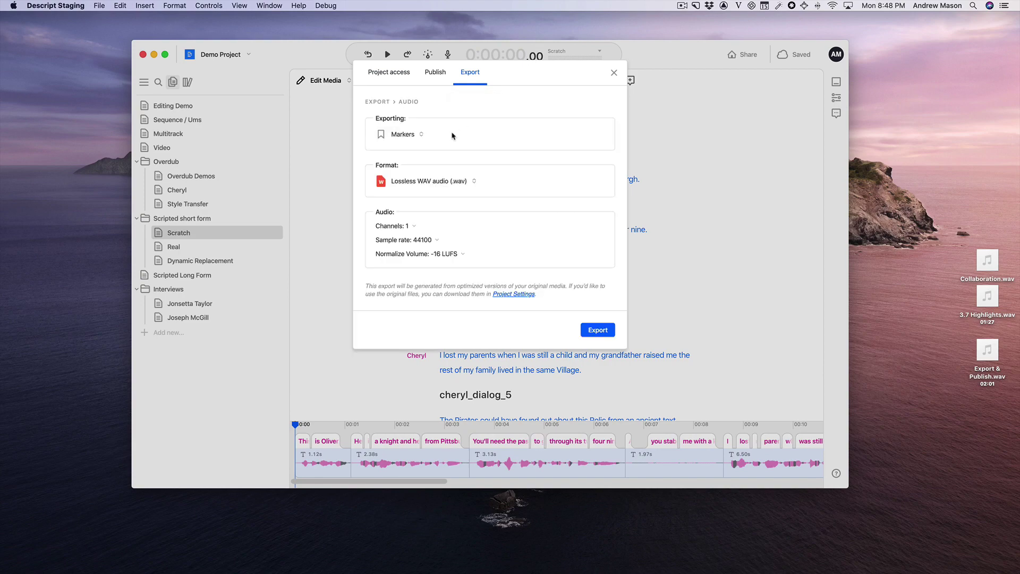
pyautogui.click(424, 138)
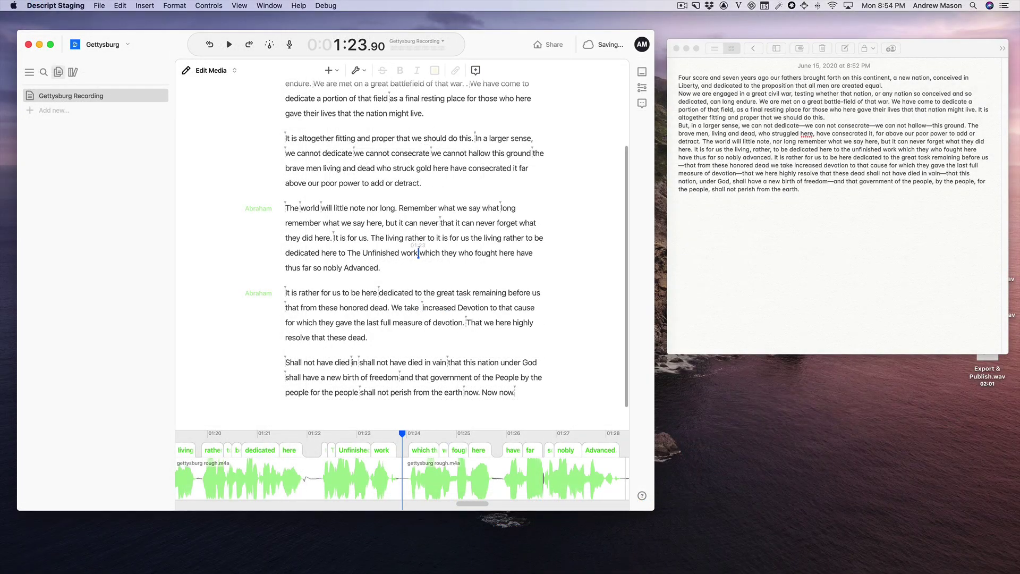
# Join the last paragraph, then delete the repeated 'Shall not have died' and trailing 'now. Now now.'
pyautogui.press('BackSpace')
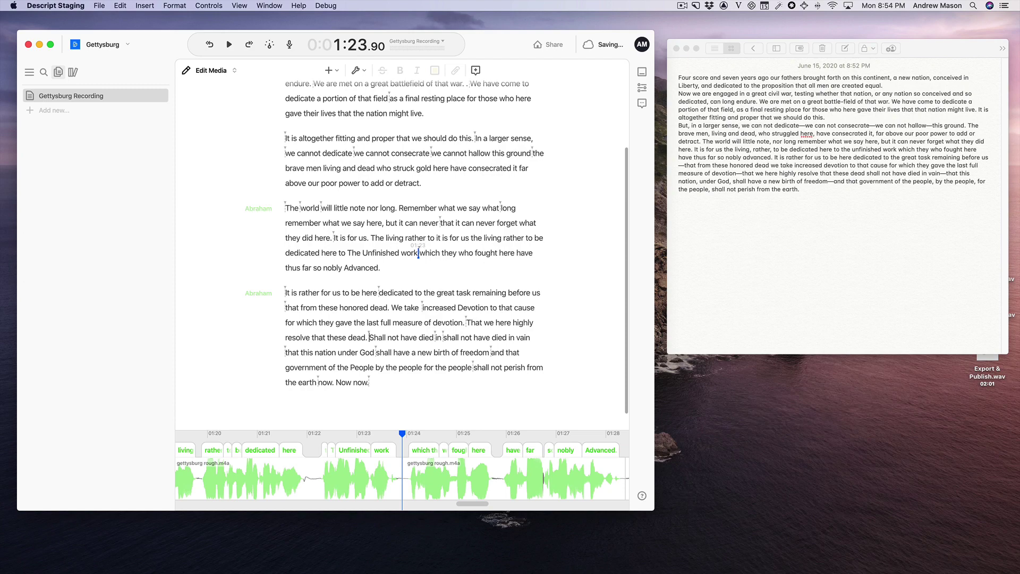
pyautogui.hotkey('shift', 'alt', 'Right')
pyautogui.hotkey('shift', 'alt', 'Right')
pyautogui.hotkey('shift', 'alt', 'Right')
pyautogui.hotkey('shift', 'alt', 'Right')
pyautogui.hotkey('shift', 'alt', 'Right')
pyautogui.press('BackSpace')
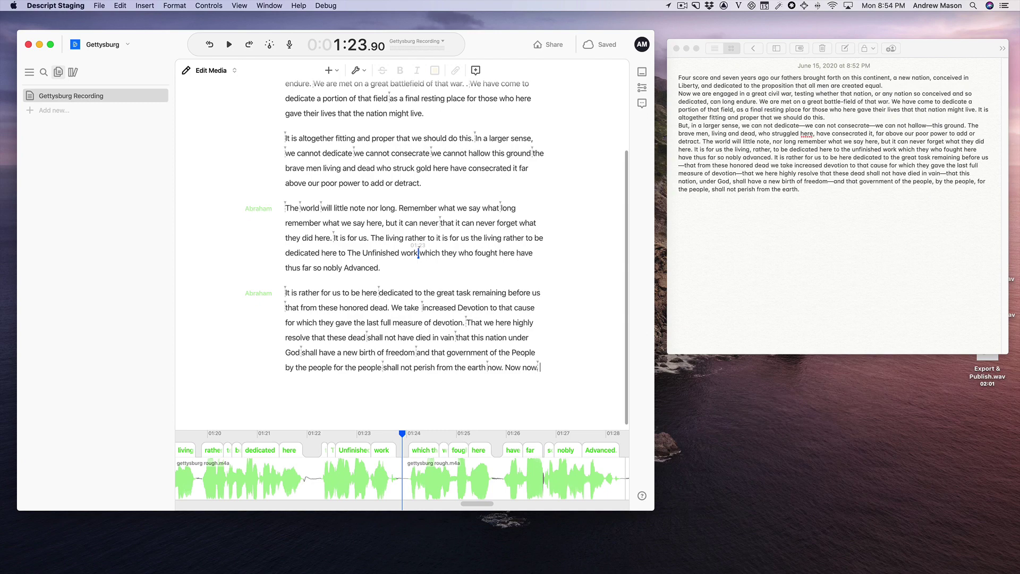
pyautogui.hotkey('shift', 'alt', 'Left')
pyautogui.hotkey('shift', 'alt', 'Left')
pyautogui.hotkey('shift', 'alt', 'Left')
pyautogui.press('BackSpace')
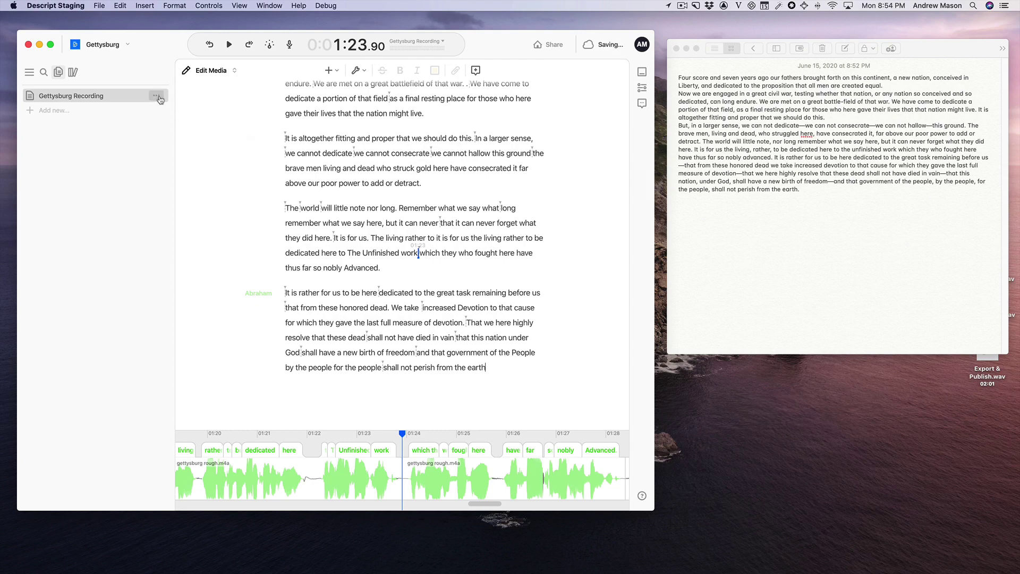
# Flatten the Gettysburg Recording's script track only, then start a transcript replacement with Notes text
pyautogui.click(157, 96)
pyautogui.moveTo(184, 139)
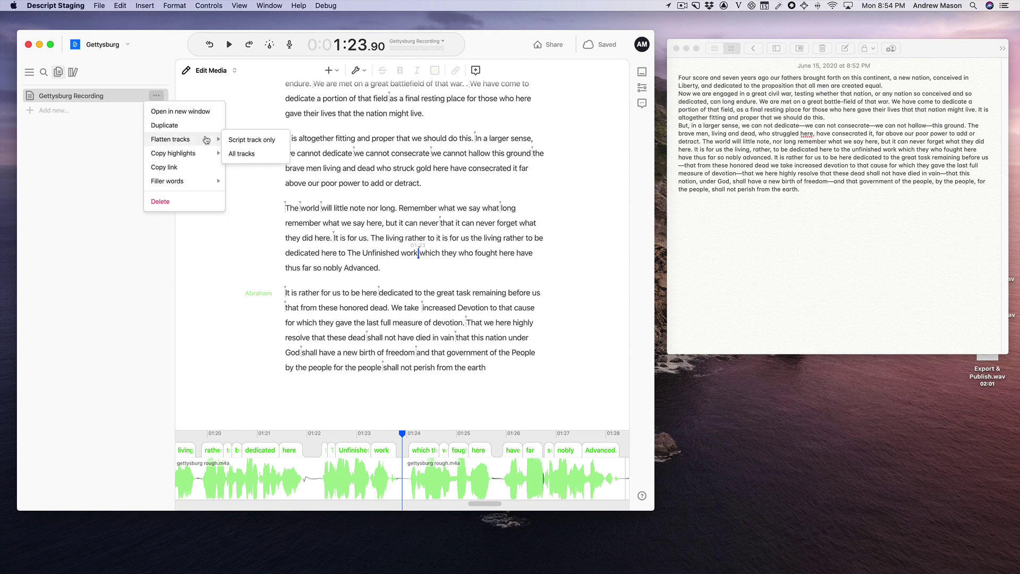
pyautogui.click(265, 142)
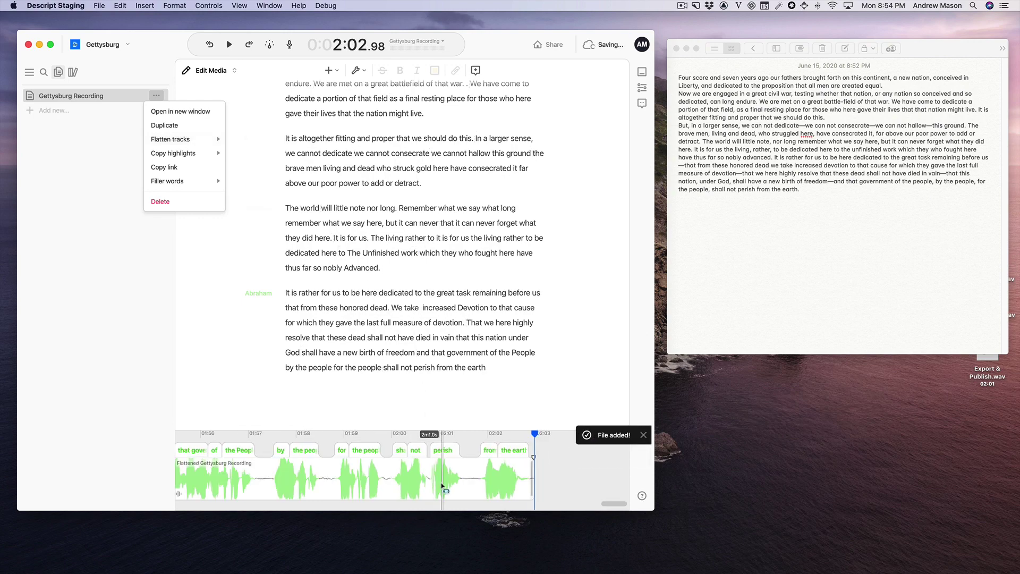
pyautogui.scroll(-5, 443, 485)
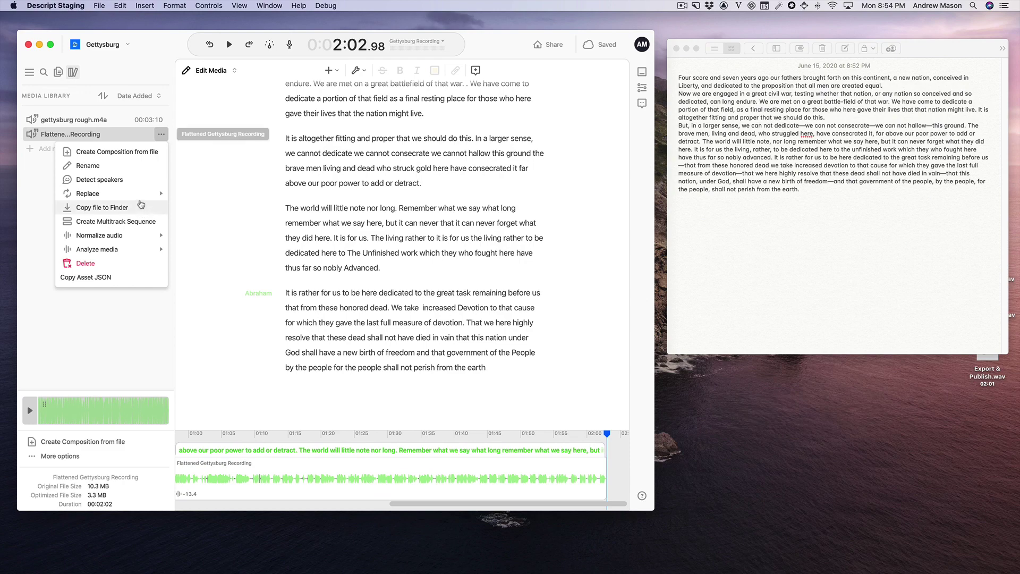
pyautogui.moveTo(88, 194)
pyautogui.click(192, 209)
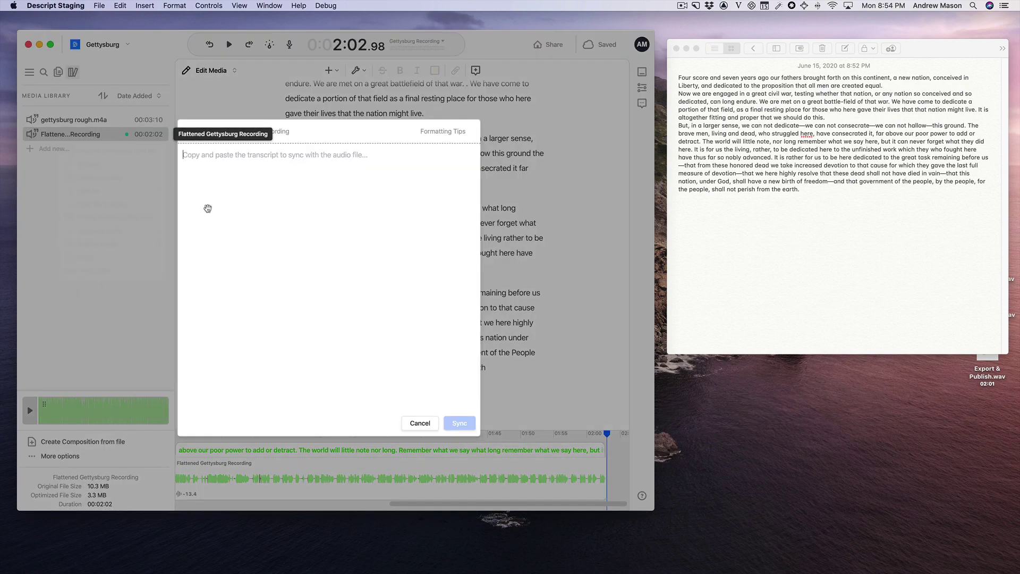
pyautogui.click(868, 168)
# Copy all the corrected Notes text, paste it into Replace transcript, and sync it
pyautogui.press('super+a')
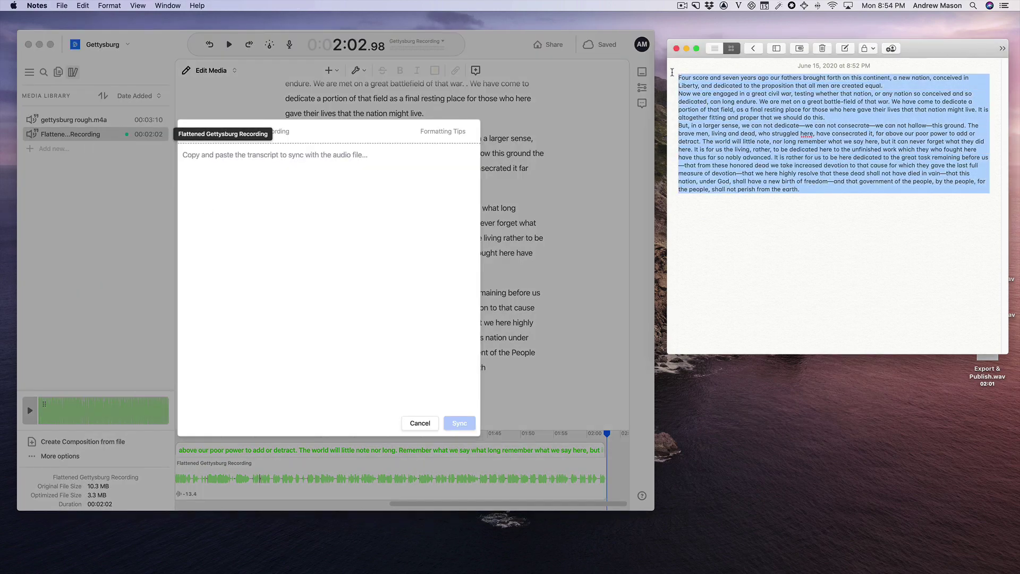
pyautogui.press('super+c')
pyautogui.click(206, 239)
pyautogui.press('super+v')
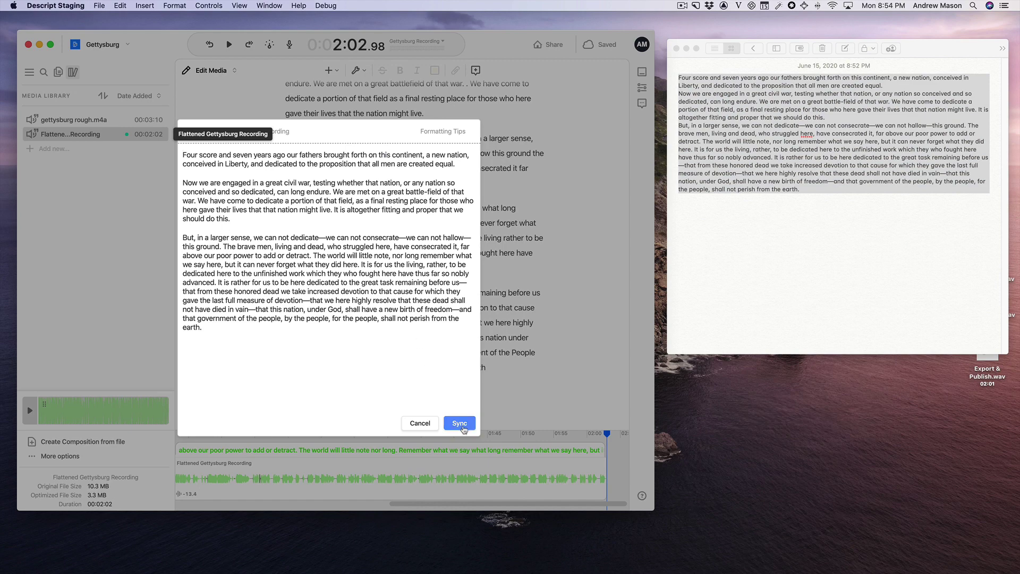
pyautogui.click(459, 423)
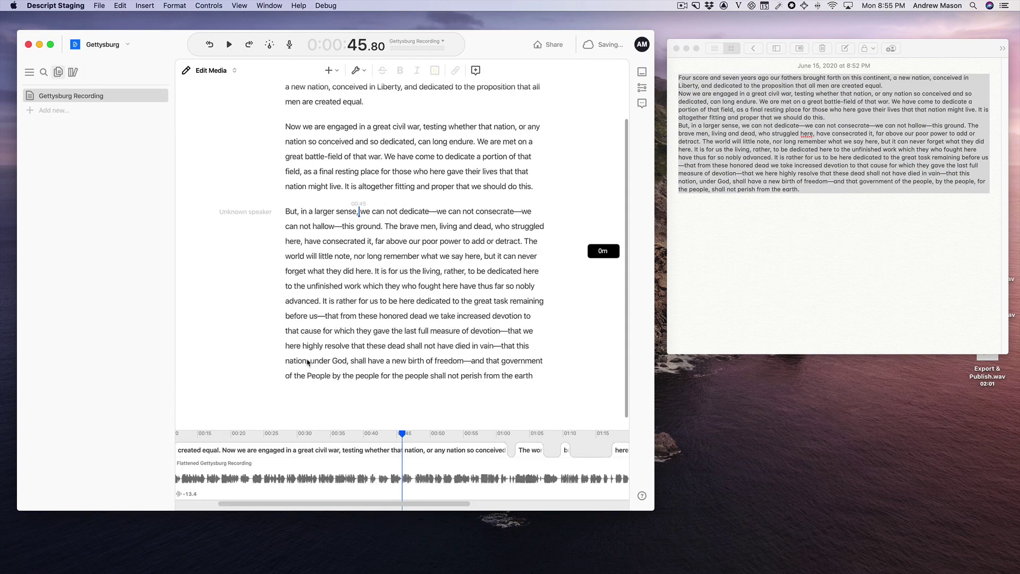